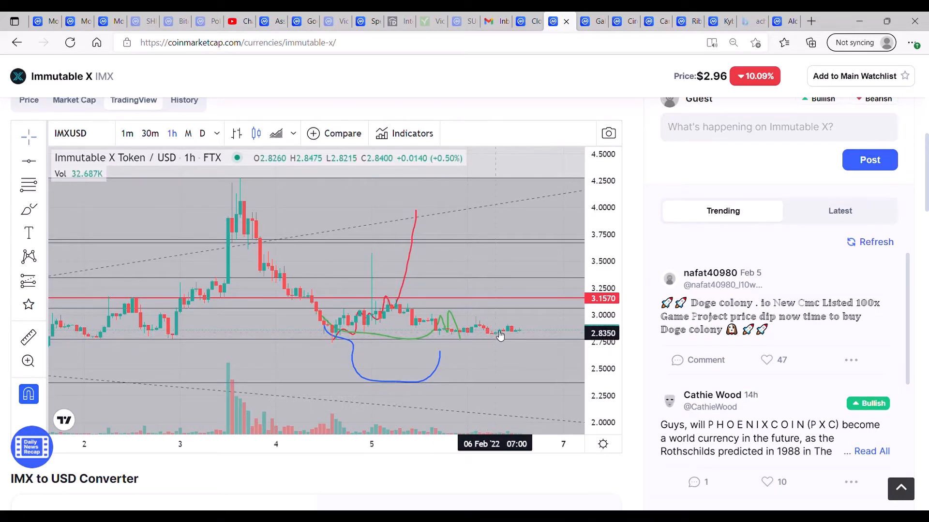
Move the rising curve to the latest candle and recolour it blue.
{"action": "left_click_drag", "start_coordinate": [224, 337], "coordinate": [5, 341]}
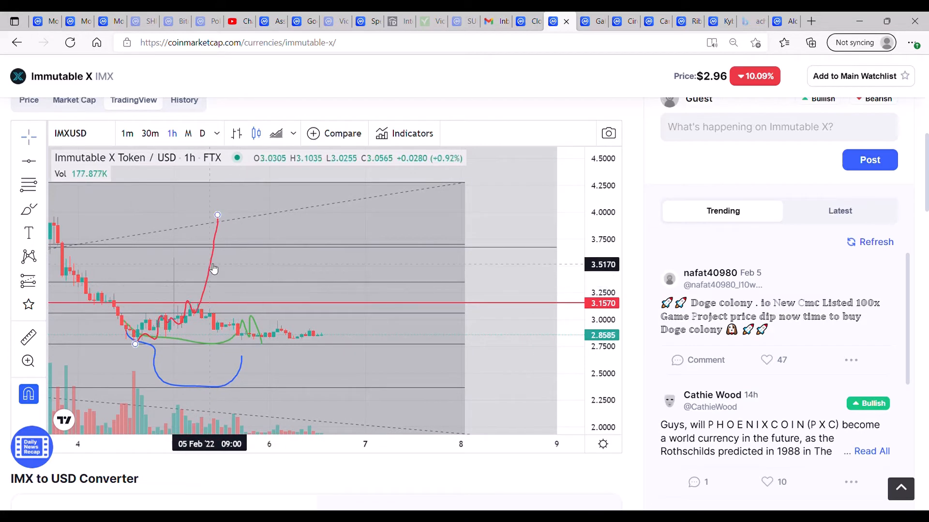
{"action": "left_click_drag", "start_coordinate": [302, 295], "coordinate": [401, 265]}
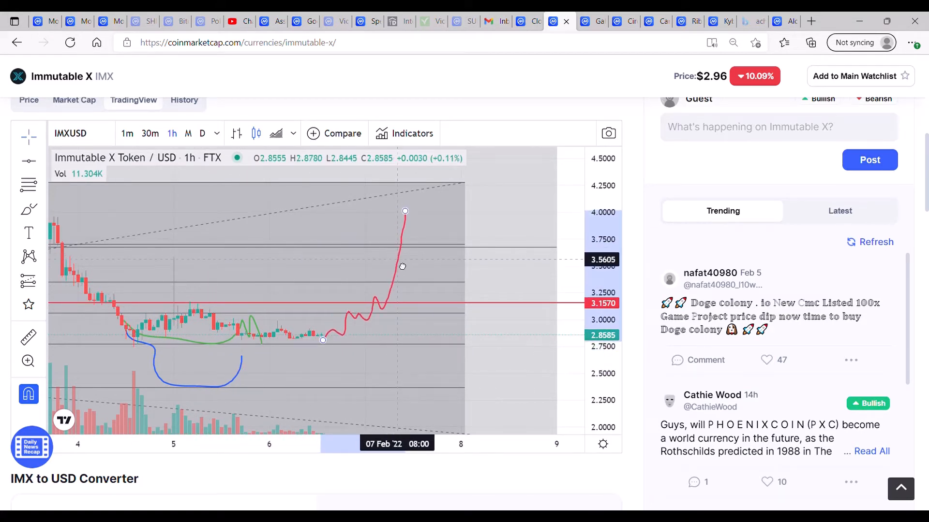
{"action": "left_click", "coordinate": [355, 323]}
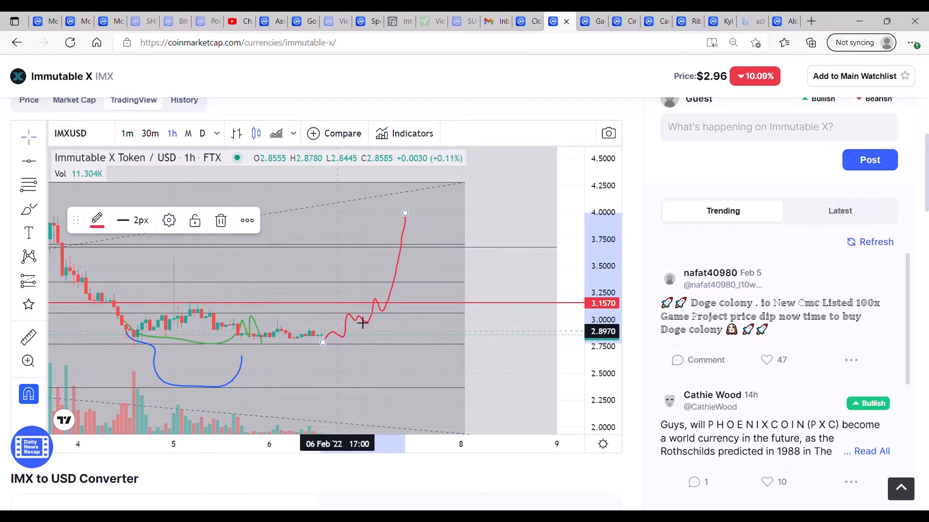
{"action": "left_click", "coordinate": [238, 340]}
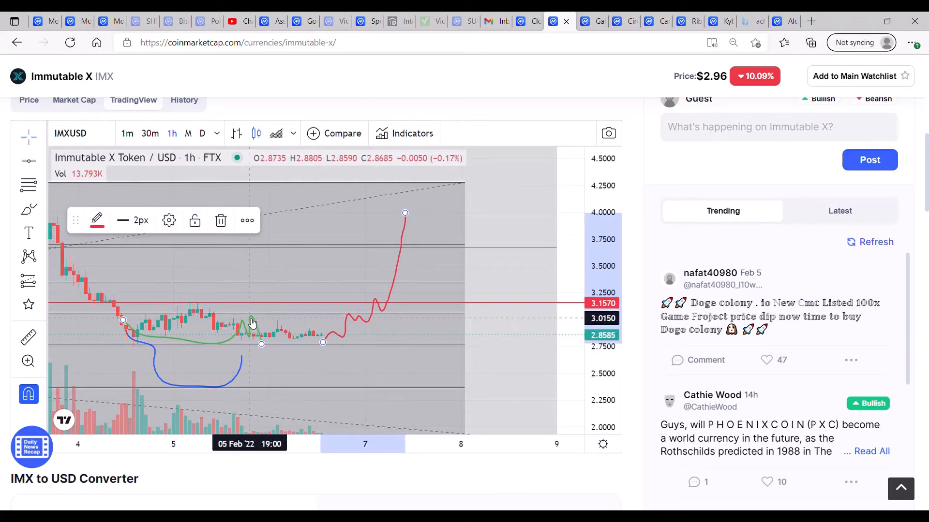
{"action": "left_click", "coordinate": [97, 223]}
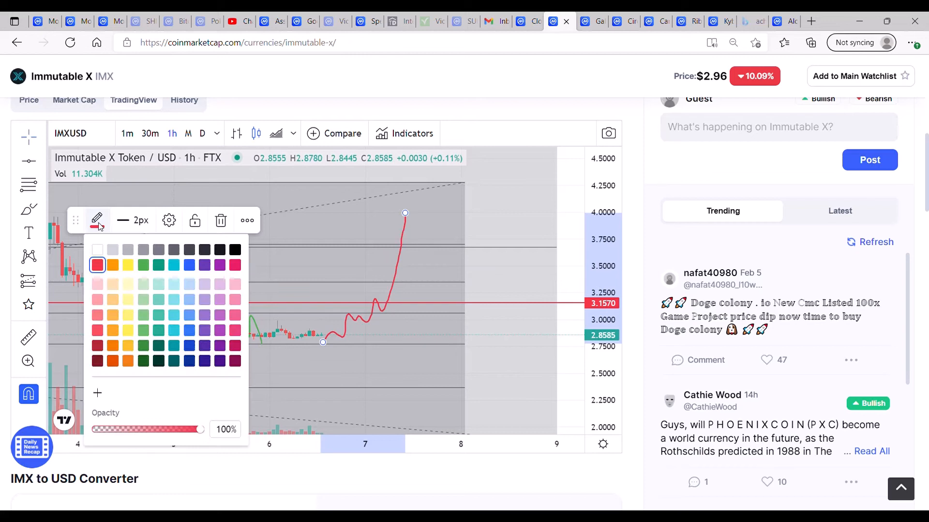
{"action": "left_click", "coordinate": [190, 265]}
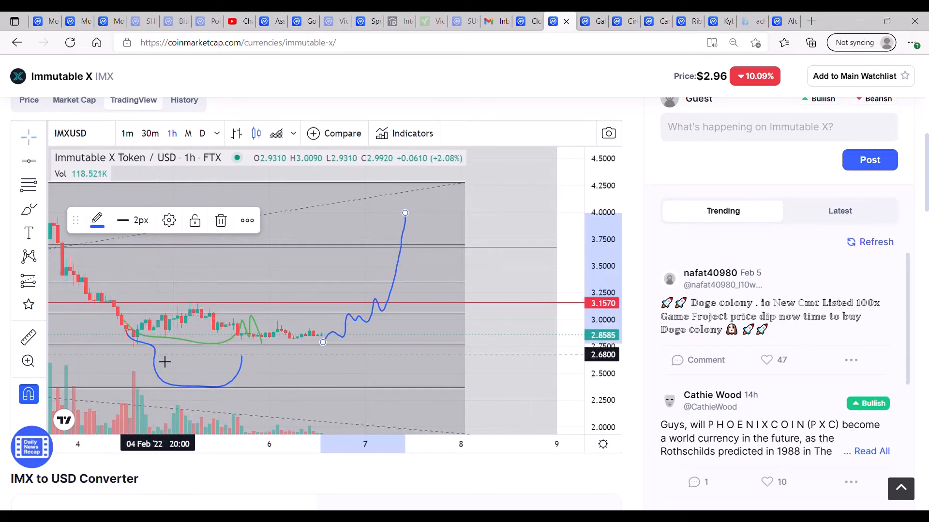
Move the U-shaped curve beneath the latest candles and recolour it green.
{"action": "left_click_drag", "start_coordinate": [158, 361], "coordinate": [356, 363]}
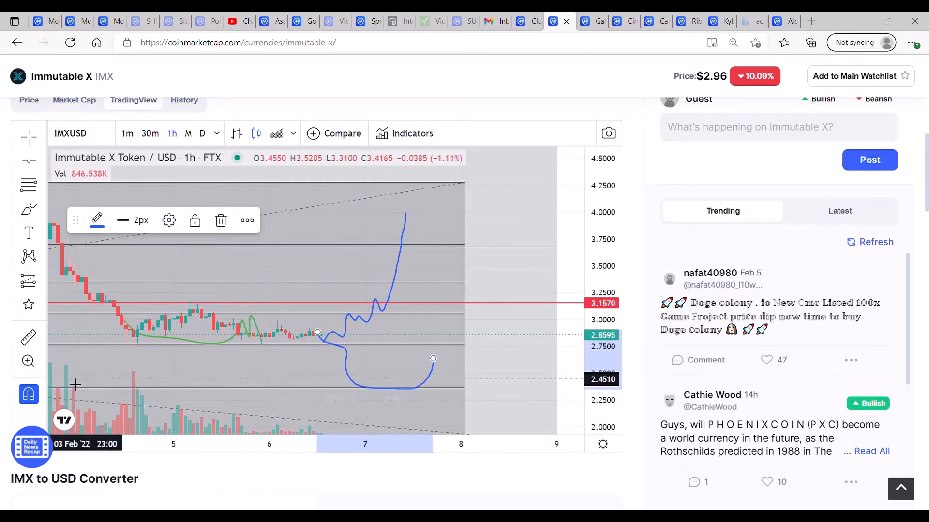
{"action": "left_click", "coordinate": [97, 221]}
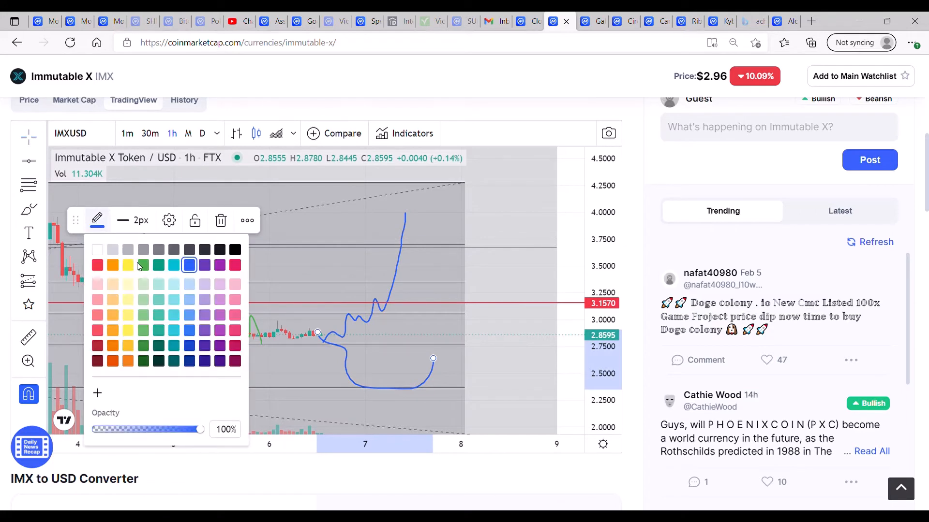
{"action": "left_click", "coordinate": [158, 265]}
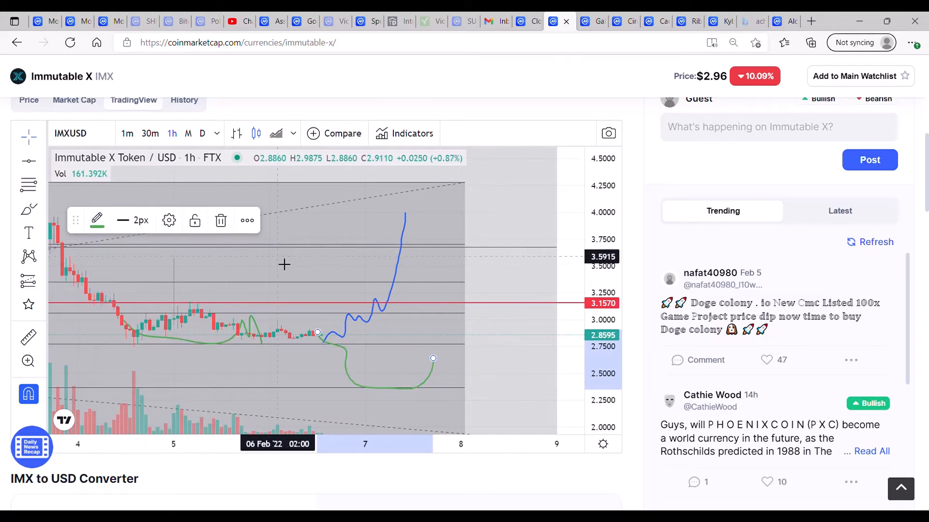
{"action": "left_click", "coordinate": [311, 249]}
Add the Ichimoku Cloud indicator to the IMX/USD chart from the indicator search.
{"action": "left_click", "coordinate": [405, 134]}
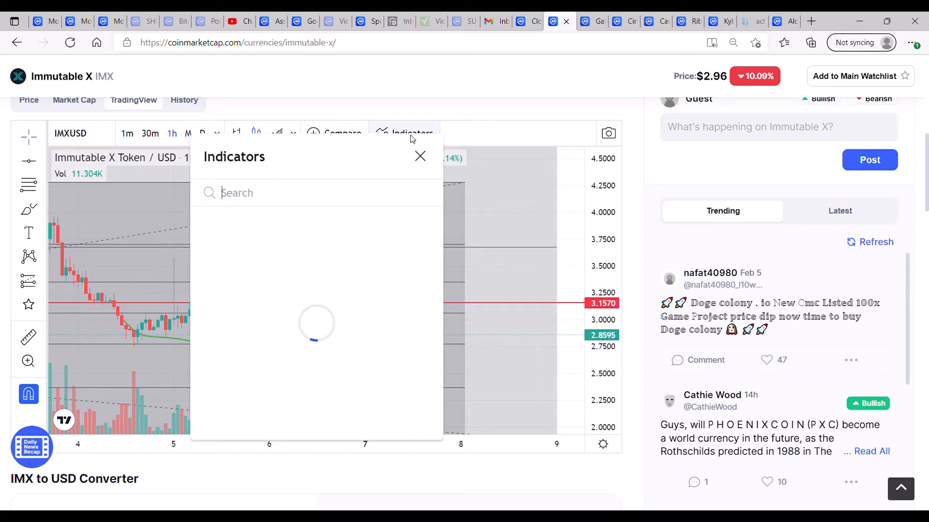
{"action": "type", "text": "ich"}
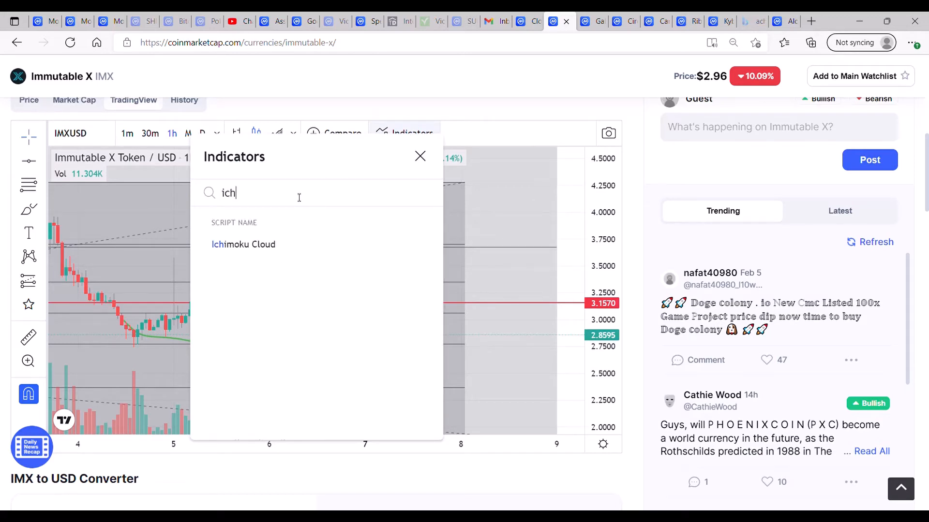
{"action": "left_click", "coordinate": [243, 243]}
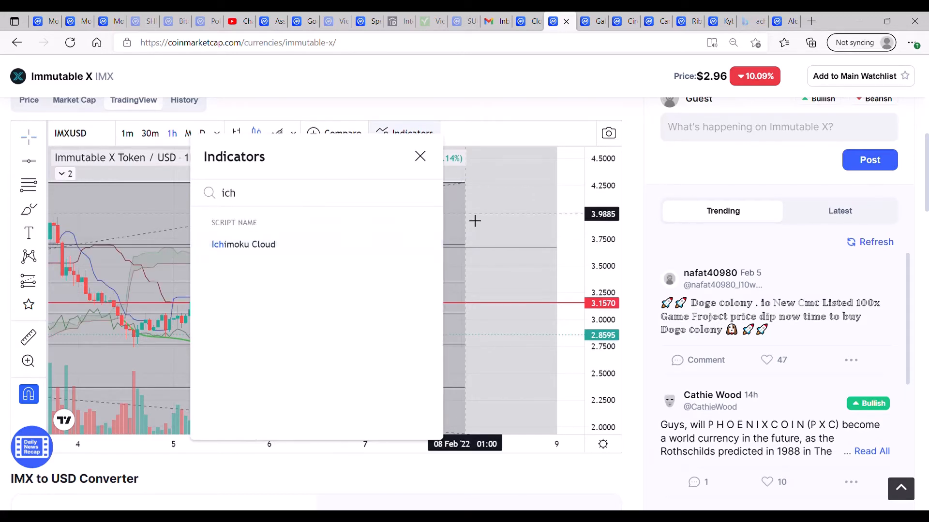
{"action": "left_click", "coordinate": [419, 157]}
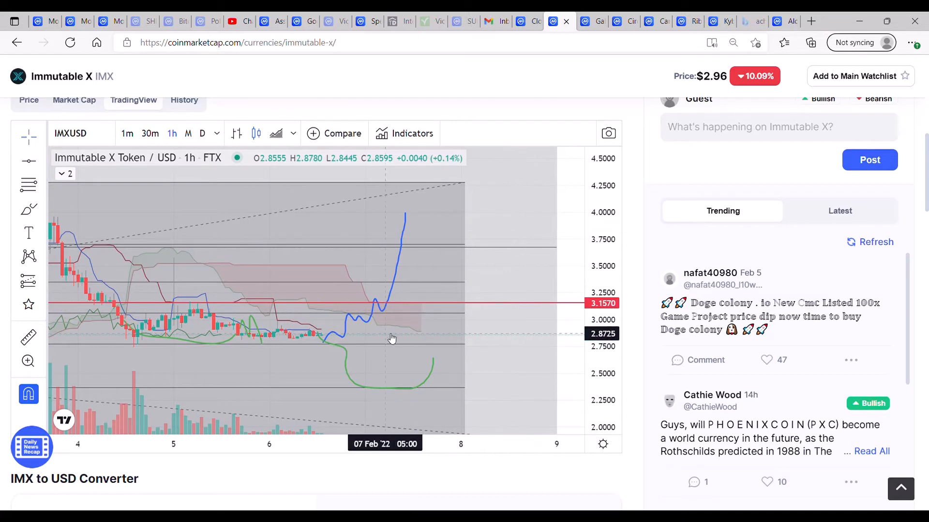
{"action": "mouse_move", "coordinate": [347, 339]}
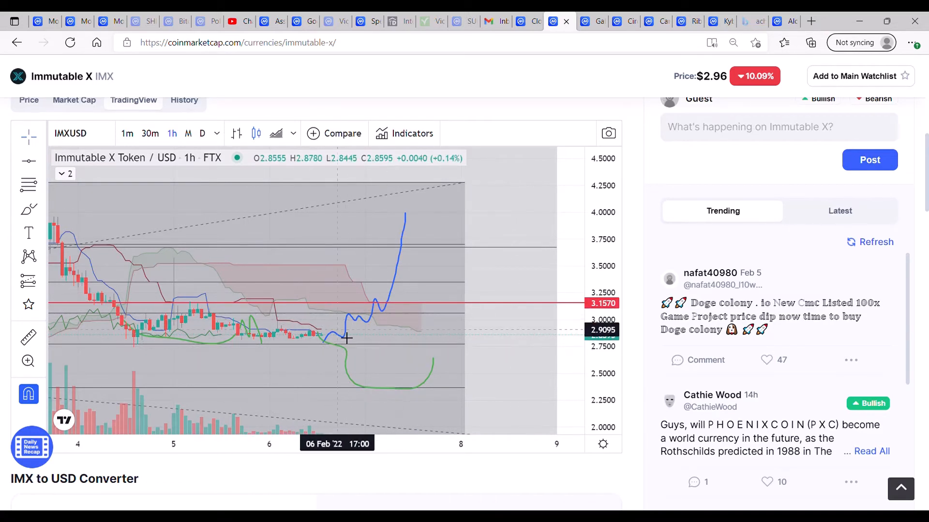
Move the green sideways curve so it starts at the latest candle.
{"action": "left_click", "coordinate": [404, 270]}
{"action": "left_click", "coordinate": [225, 345]}
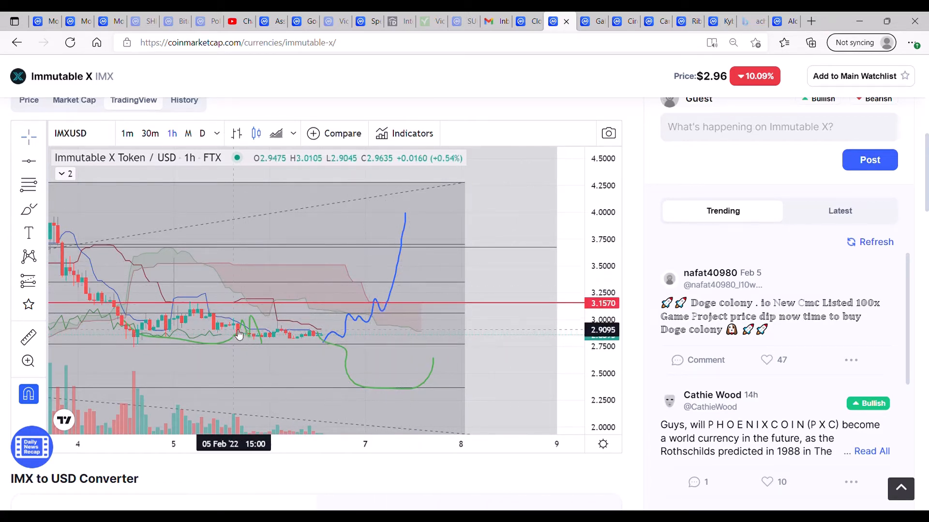
{"action": "left_click", "coordinate": [226, 345]}
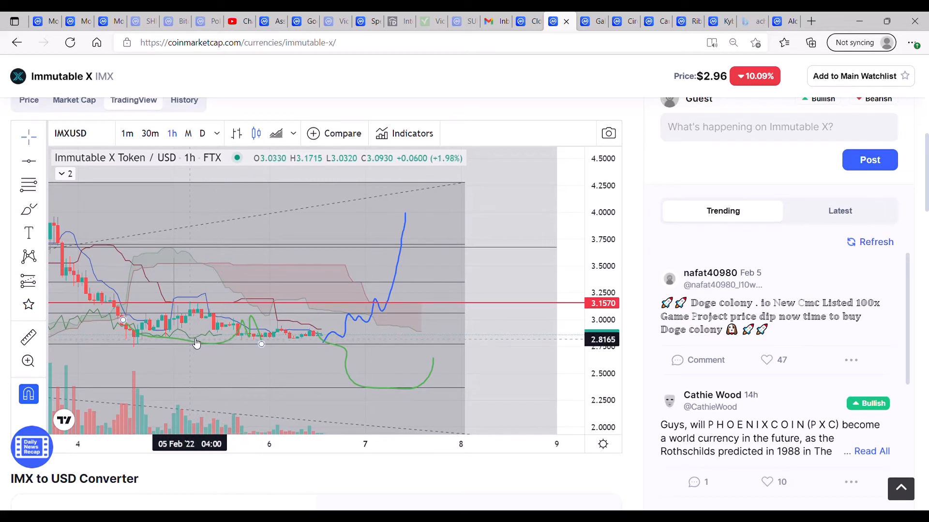
{"action": "mouse_move", "coordinate": [195, 344]}
{"action": "left_mouse_down"}
{"action": "mouse_move", "coordinate": [416, 334]}
{"action": "mouse_move", "coordinate": [397, 346]}
{"action": "left_mouse_up"}
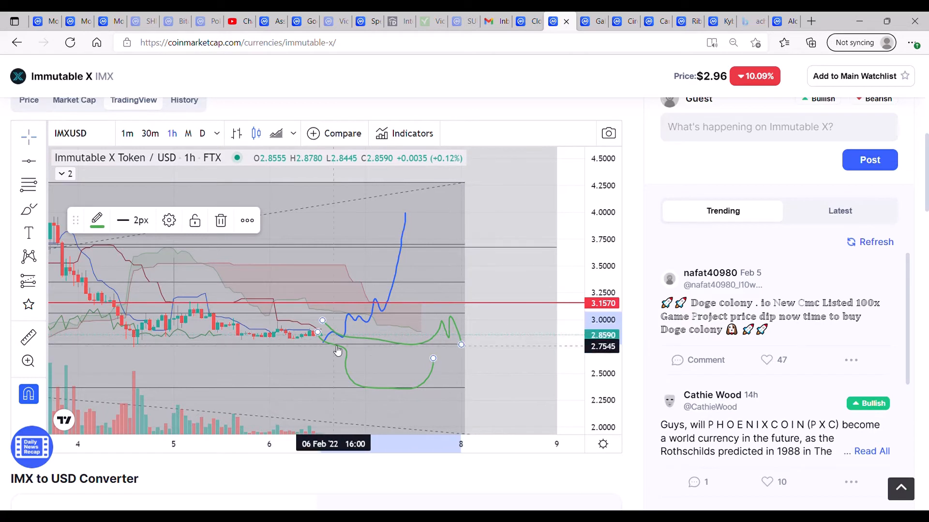
Check the colours of the green and blue curves in the toolbar palette without changing them.
{"action": "left_click", "coordinate": [99, 222]}
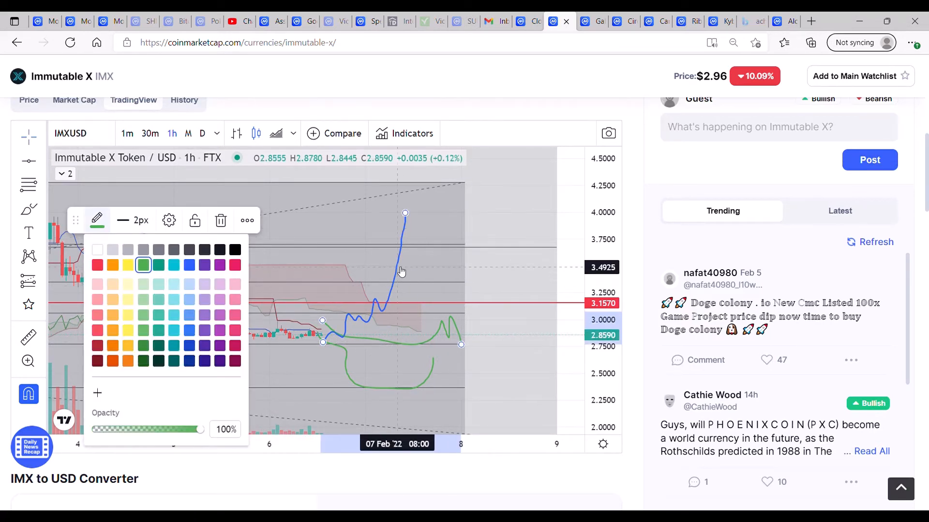
{"action": "left_click", "coordinate": [402, 272]}
{"action": "left_click", "coordinate": [99, 221]}
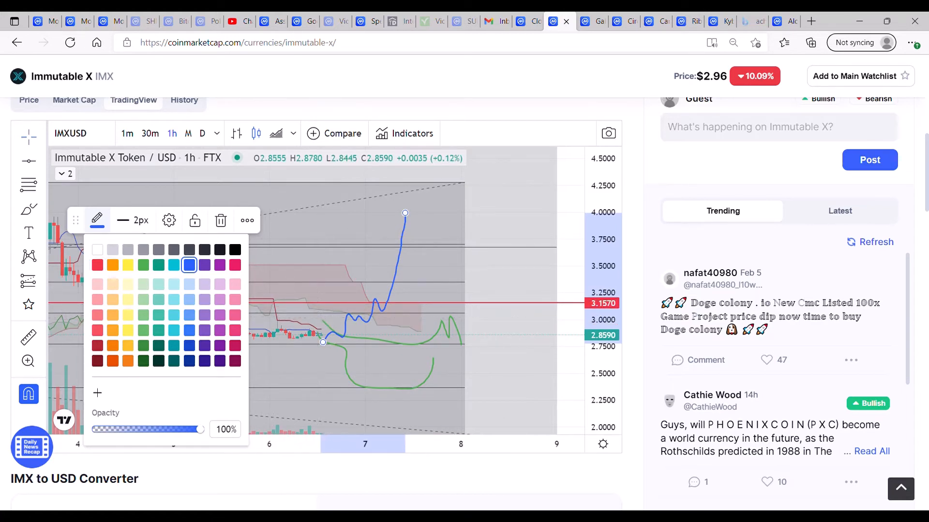
Delete the green U-shaped curve and reposition the chart around the latest candles.
{"action": "left_click", "coordinate": [350, 374]}
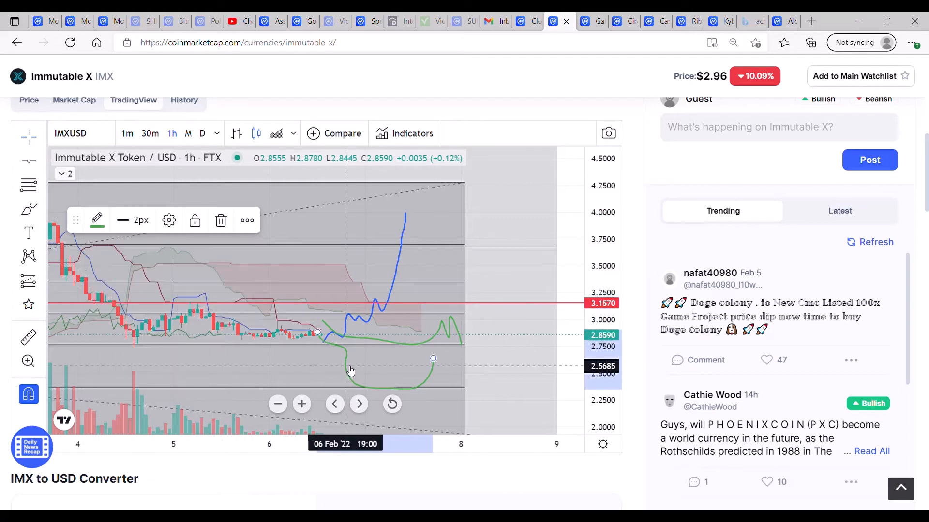
{"action": "key", "text": "Delete"}
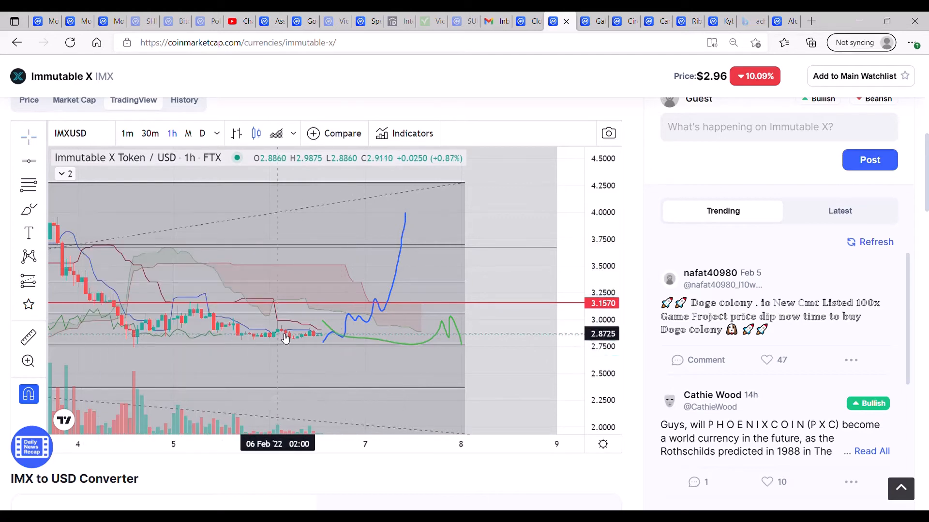
{"action": "left_click_drag", "start_coordinate": [319, 367], "coordinate": [169, 364]}
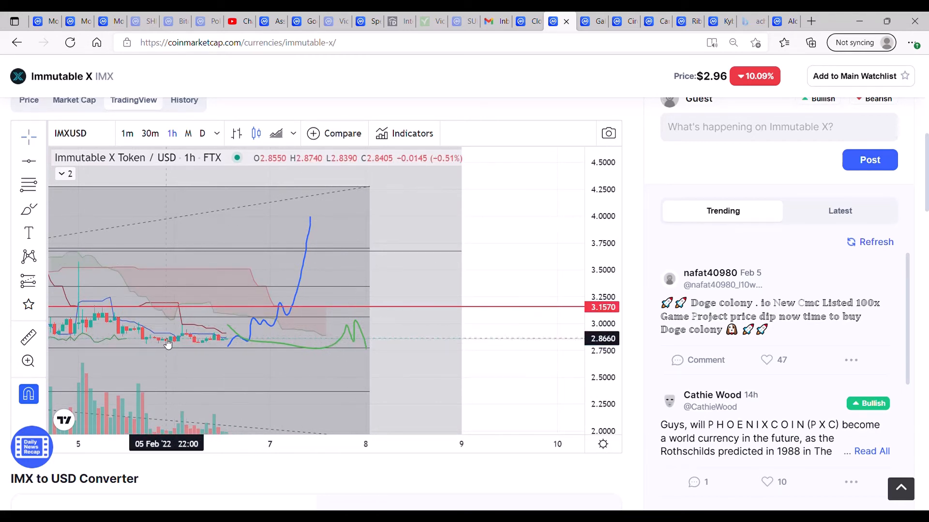
{"action": "mouse_move", "coordinate": [146, 367]}
{"action": "left_mouse_down"}
{"action": "mouse_move", "coordinate": [224, 368]}
{"action": "mouse_move", "coordinate": [199, 347]}
{"action": "left_mouse_up"}
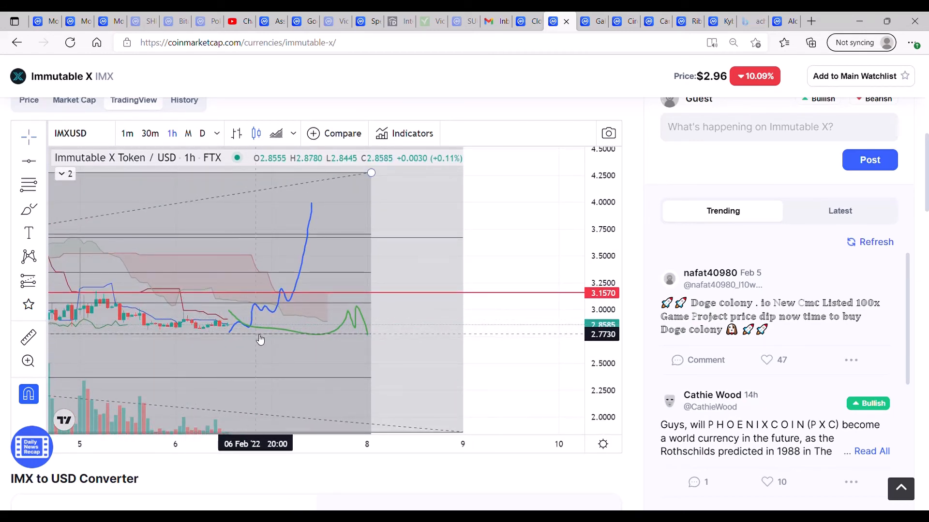
{"action": "mouse_move", "coordinate": [277, 382]}
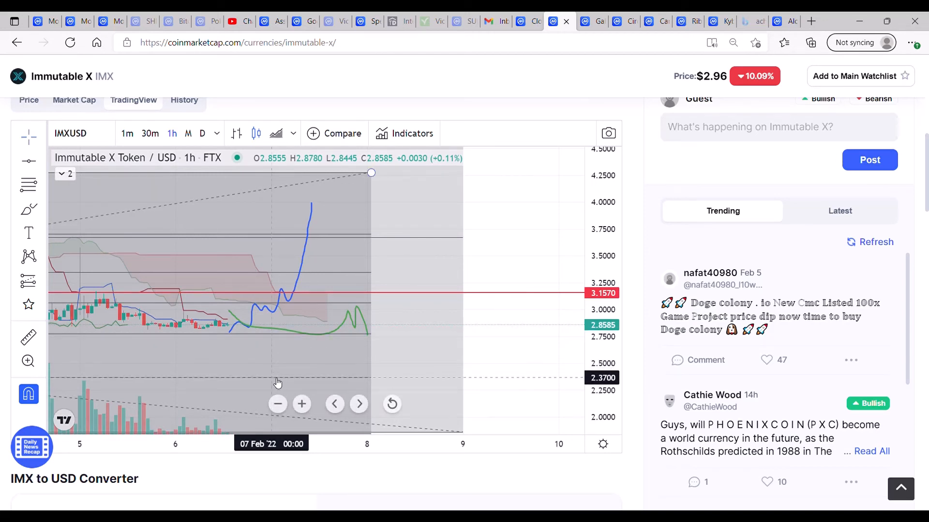
{"action": "left_click_drag", "start_coordinate": [210, 368], "coordinate": [229, 368]}
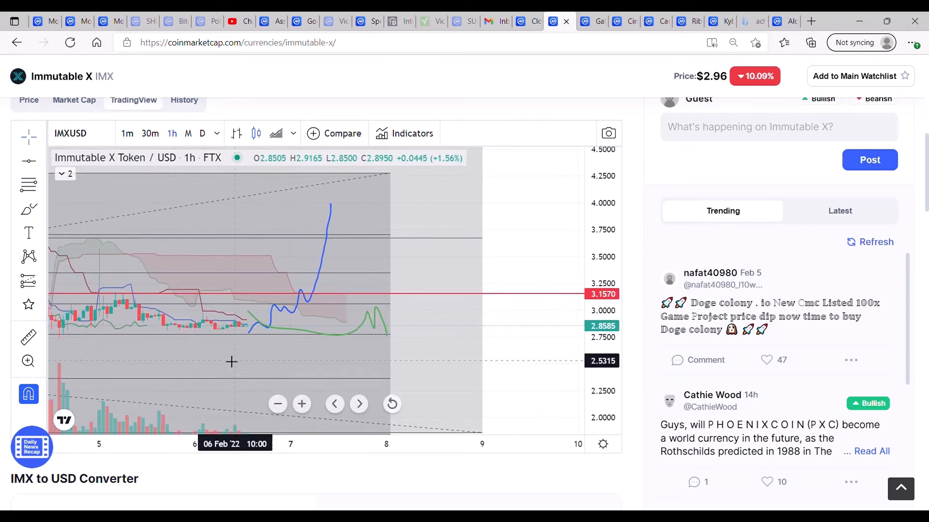
Brush a falling path from the latest candle down to about 2.37 and recolour it red.
{"action": "left_click", "coordinate": [29, 211]}
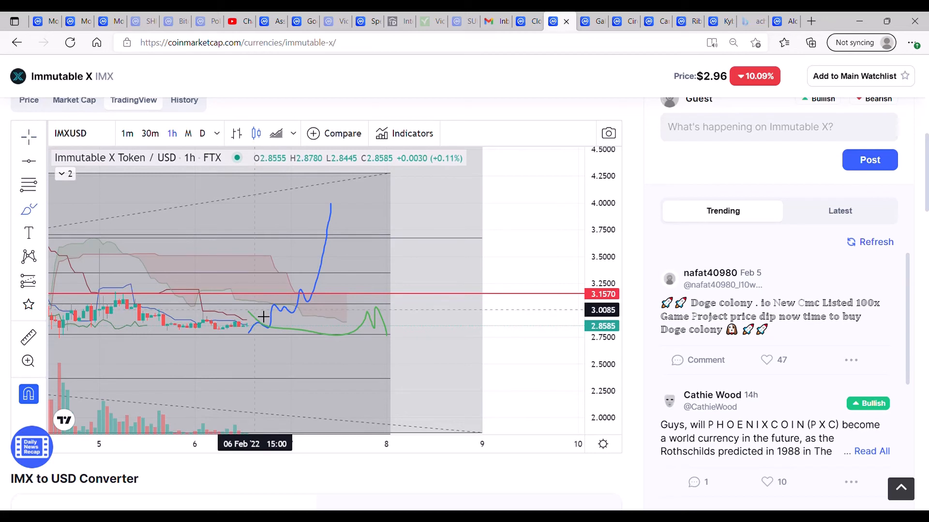
{"action": "mouse_move", "coordinate": [256, 333]}
{"action": "left_mouse_down"}
{"action": "mouse_move", "coordinate": [294, 348]}
{"action": "mouse_move", "coordinate": [332, 380]}
{"action": "left_mouse_up"}
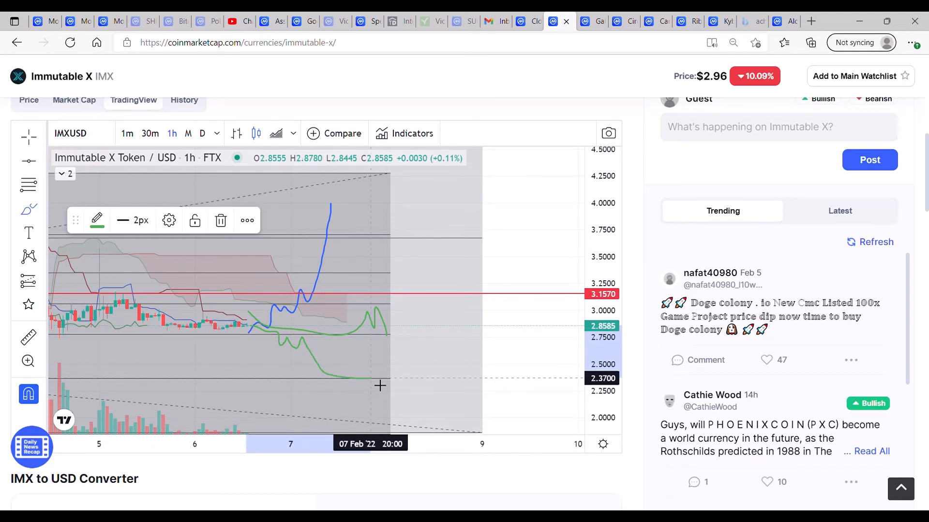
{"action": "left_click", "coordinate": [96, 221]}
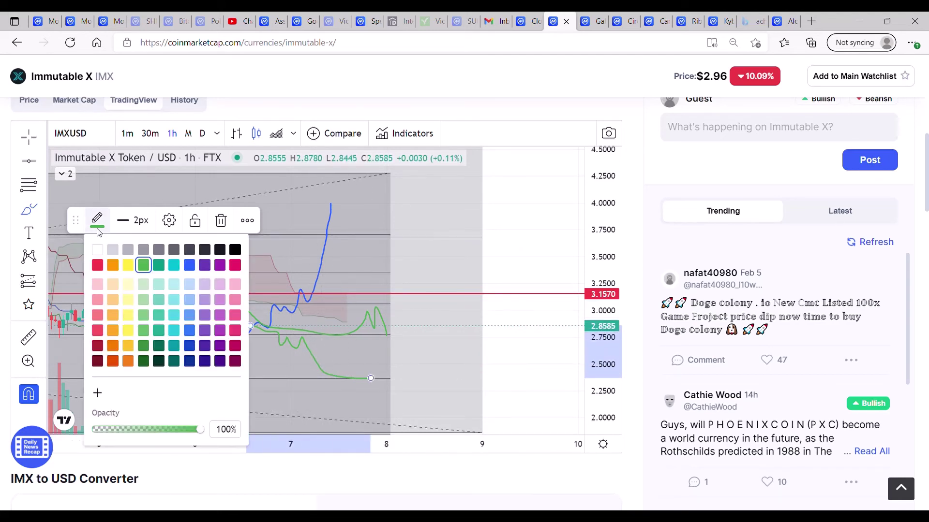
{"action": "left_click", "coordinate": [97, 264]}
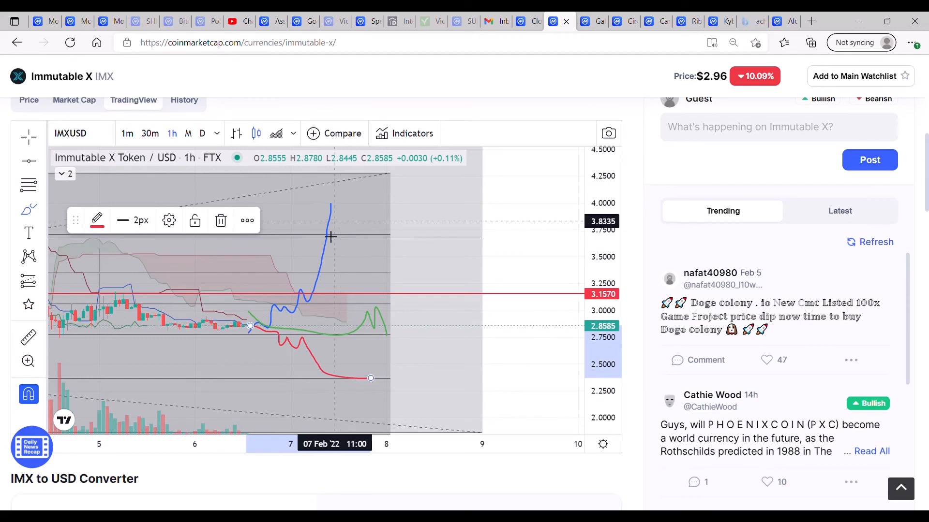
{"action": "left_click", "coordinate": [31, 142]}
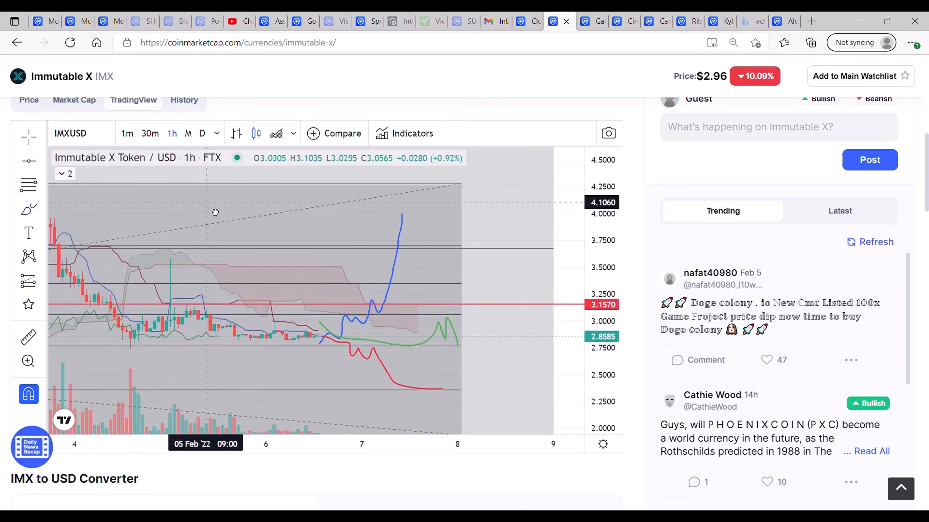
{"action": "left_click_drag", "start_coordinate": [167, 225], "coordinate": [379, 228]}
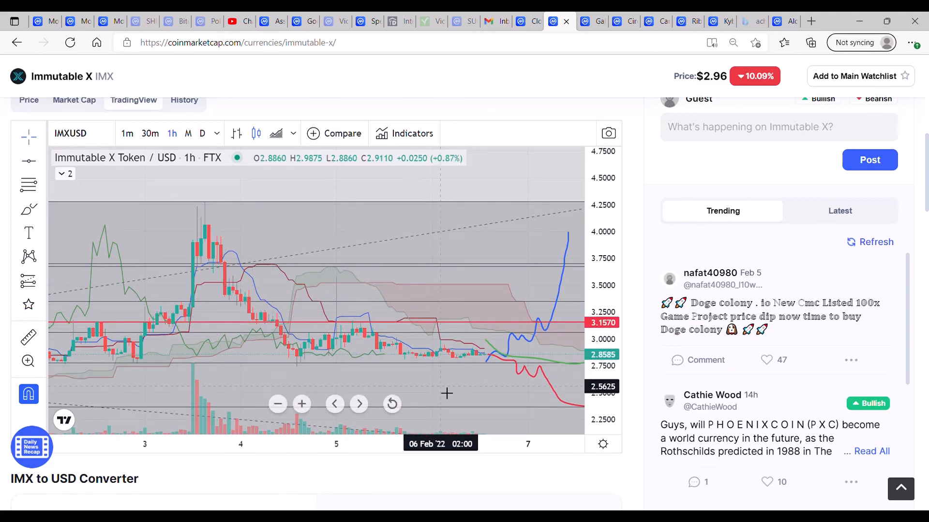
{"action": "left_click_drag", "start_coordinate": [450, 392], "coordinate": [203, 378]}
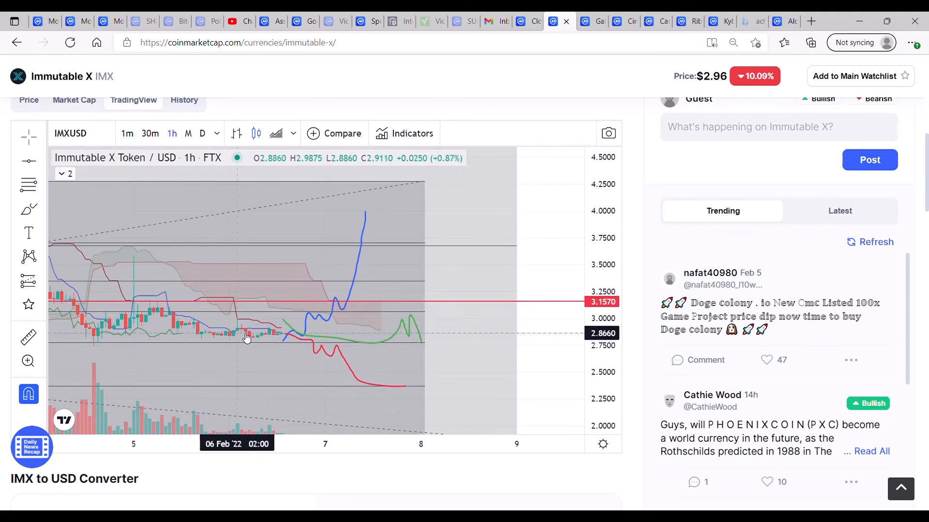